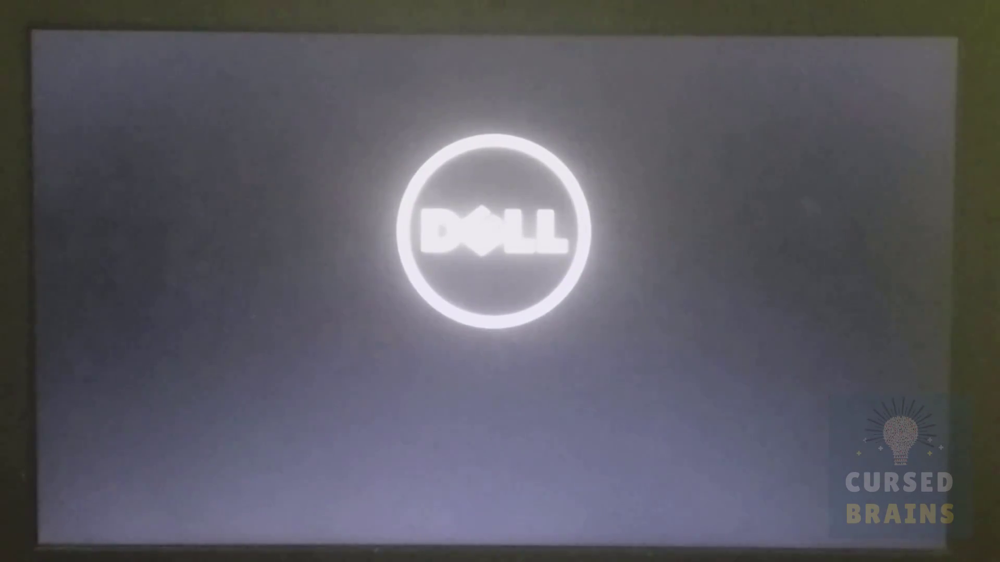
# Boot the computer into Windows and sign in by entering the account password.
pyautogui.press('F12')
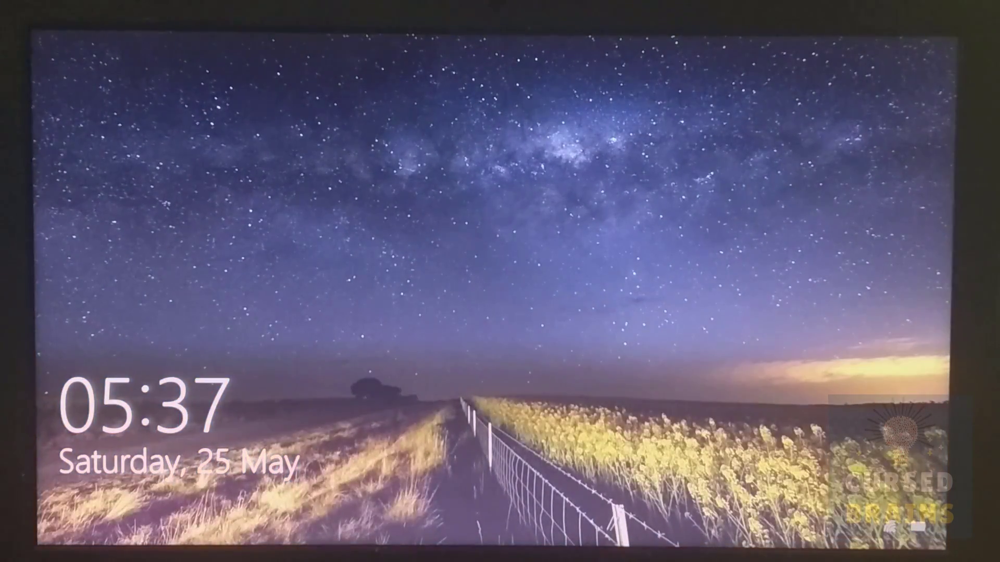
pyautogui.press('Return')
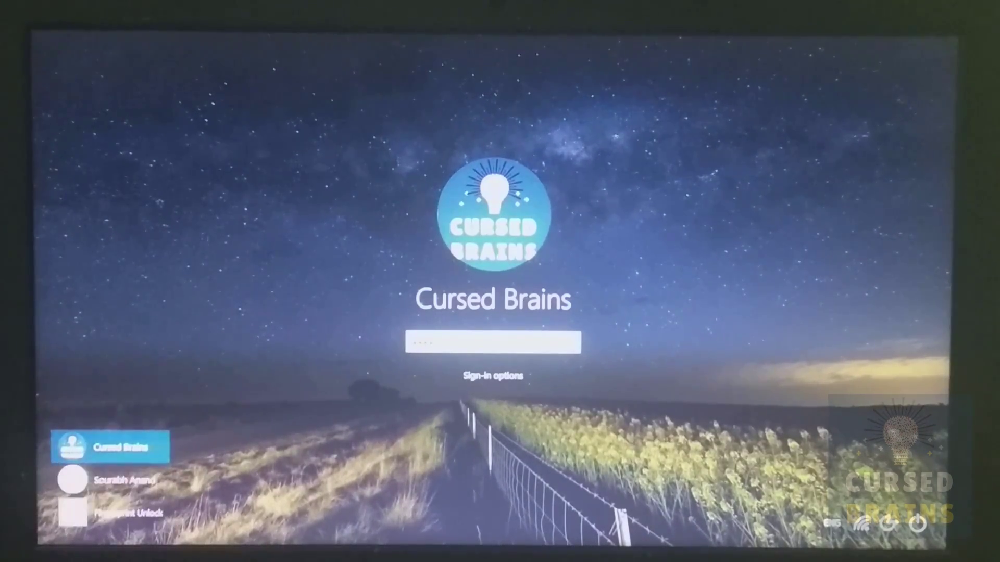
pyautogui.press('Return')
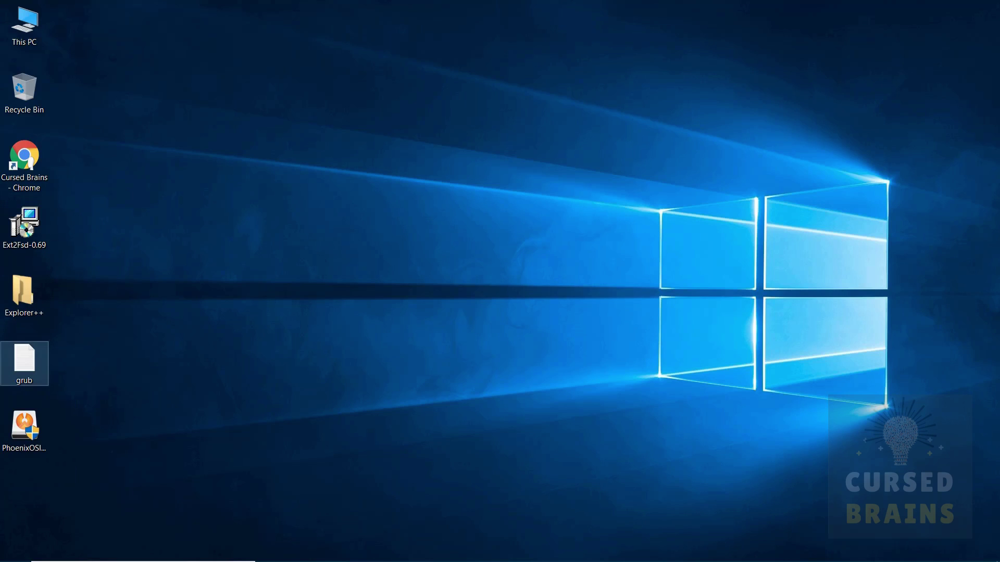
pyautogui.click(25, 431)
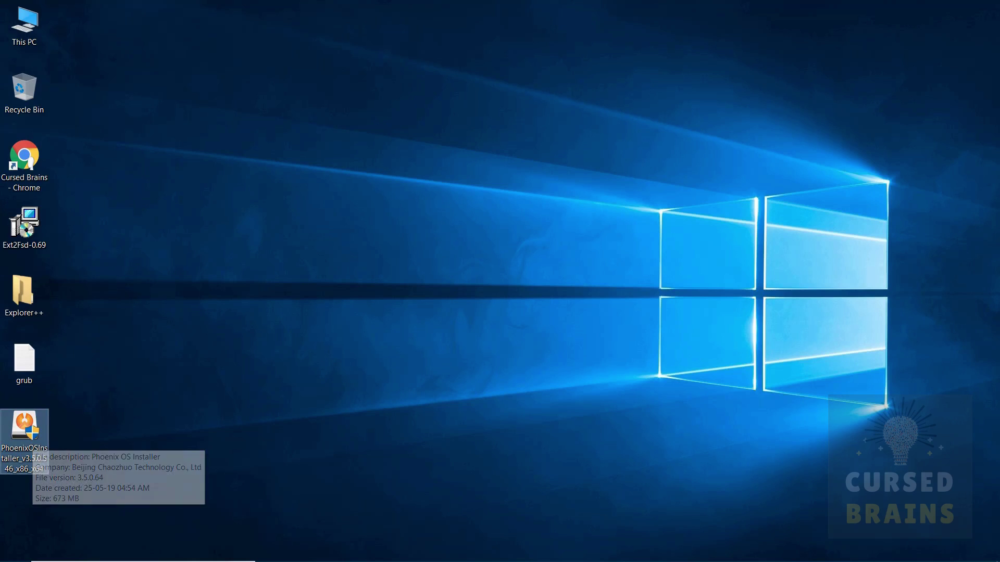
pyautogui.click(172, 396)
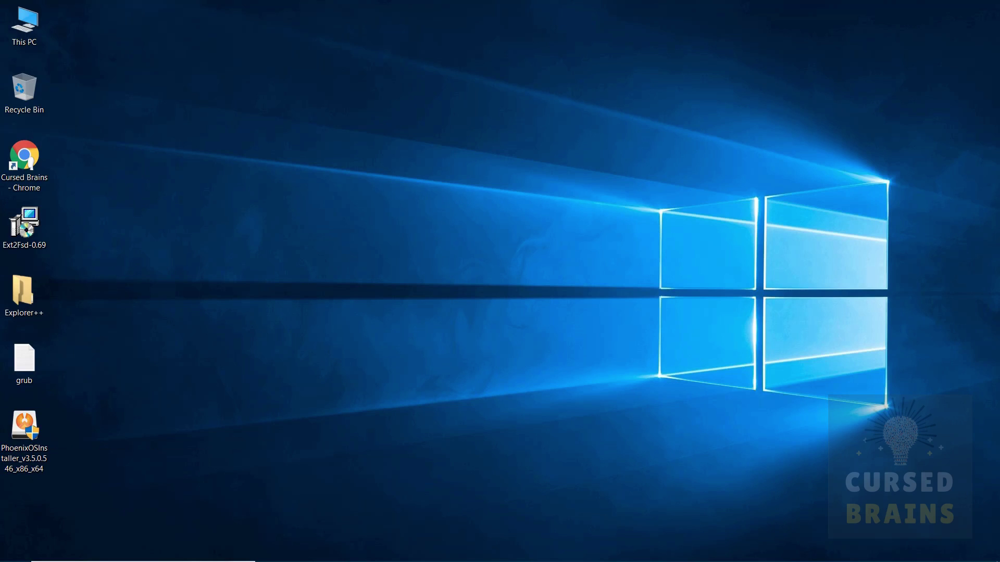
# Install Ext2Fsd 0.69 in the default folders with automatic start and Ext2/Ext3 write support enabled, and launch Ext2 Volume Manager on finishing.
pyautogui.click(25, 229)
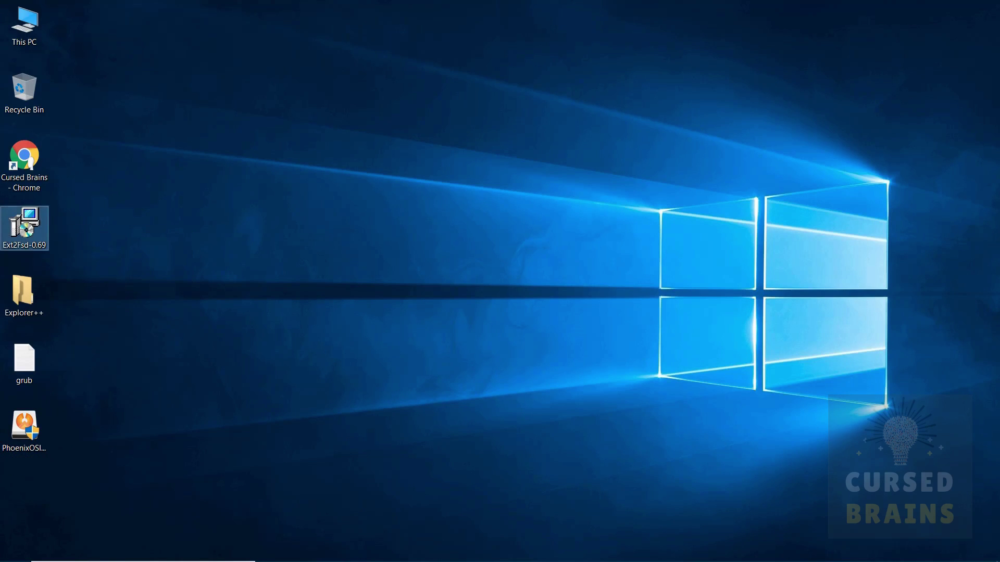
pyautogui.click(130, 249)
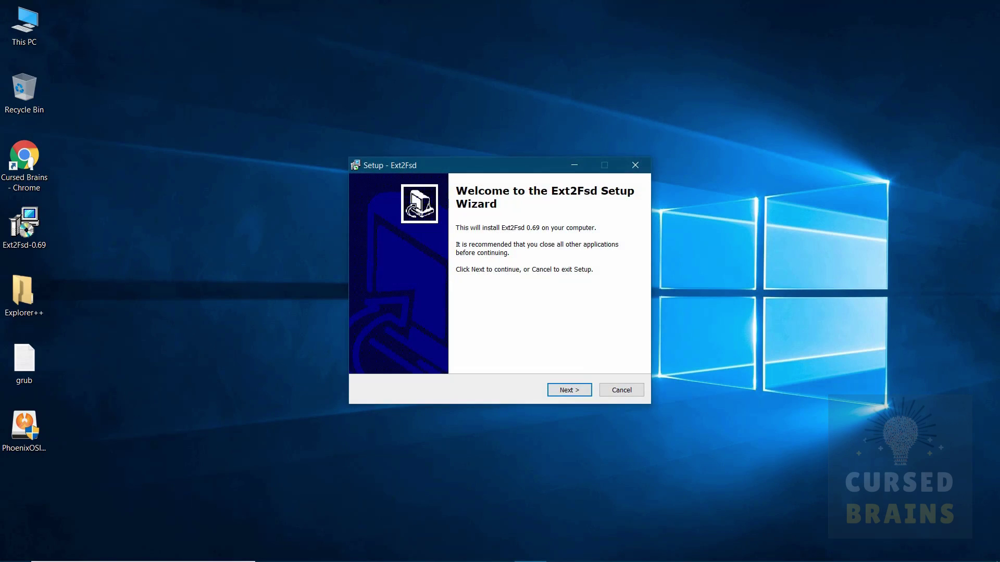
pyautogui.press('Return')
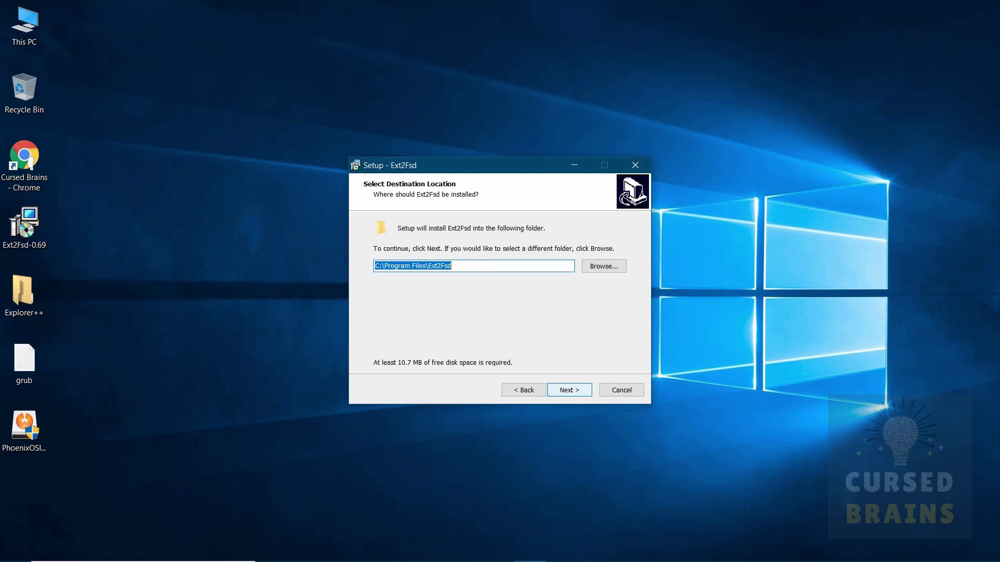
pyautogui.press('Return')
pyautogui.press('Return')
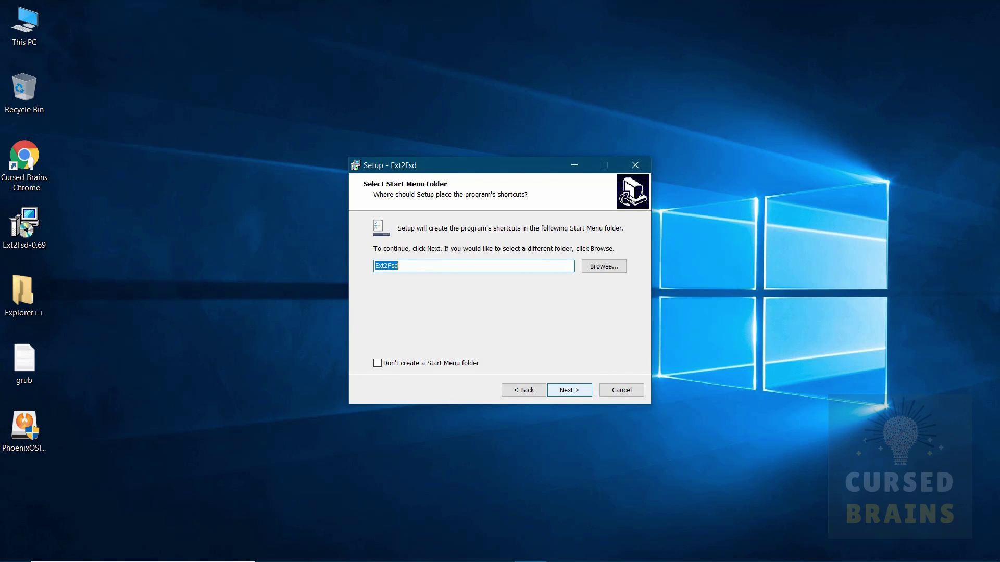
pyautogui.press('Return')
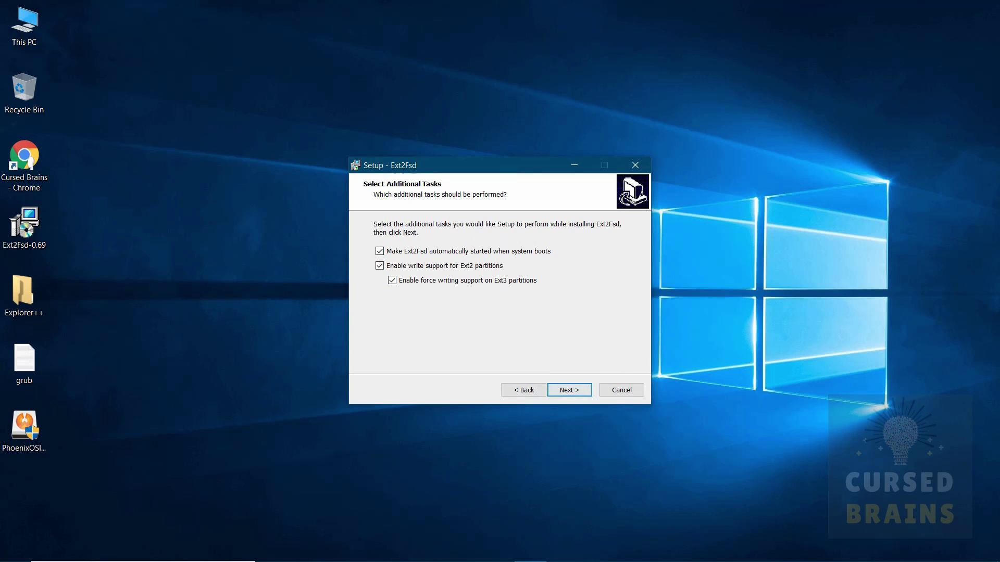
pyautogui.press('Return')
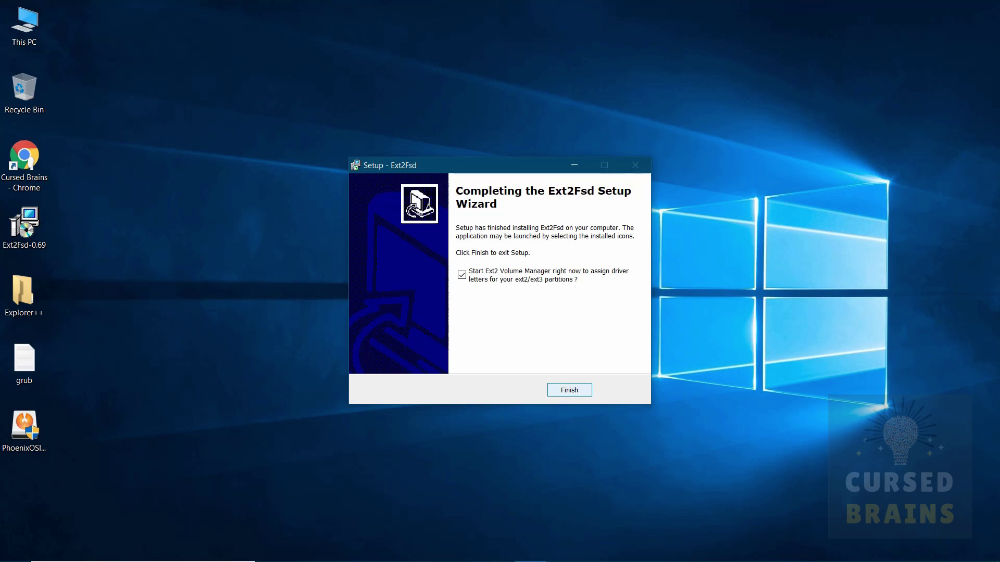
pyautogui.click(569, 390)
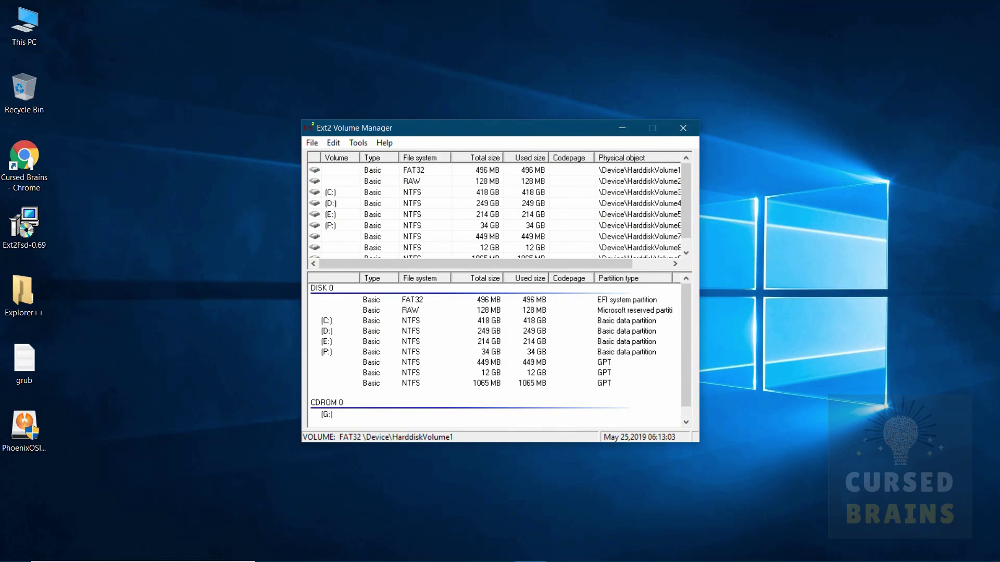
# Assign drive letter F: to the 496 MB FAT32 EFI system partition and minimize Ext2 Volume Manager.
pyautogui.click(411, 170)
pyautogui.rightClick(412, 170)
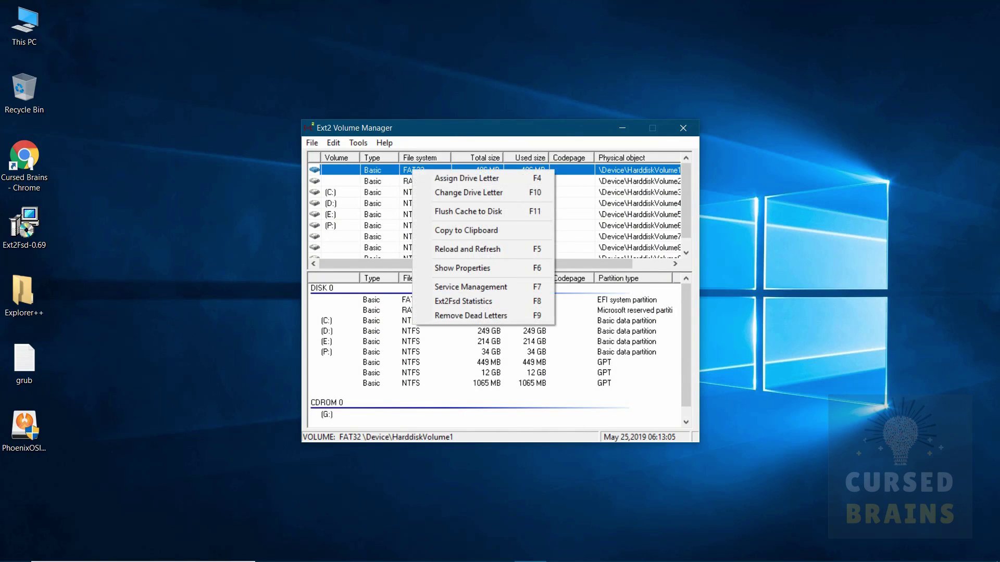
pyautogui.click(467, 177)
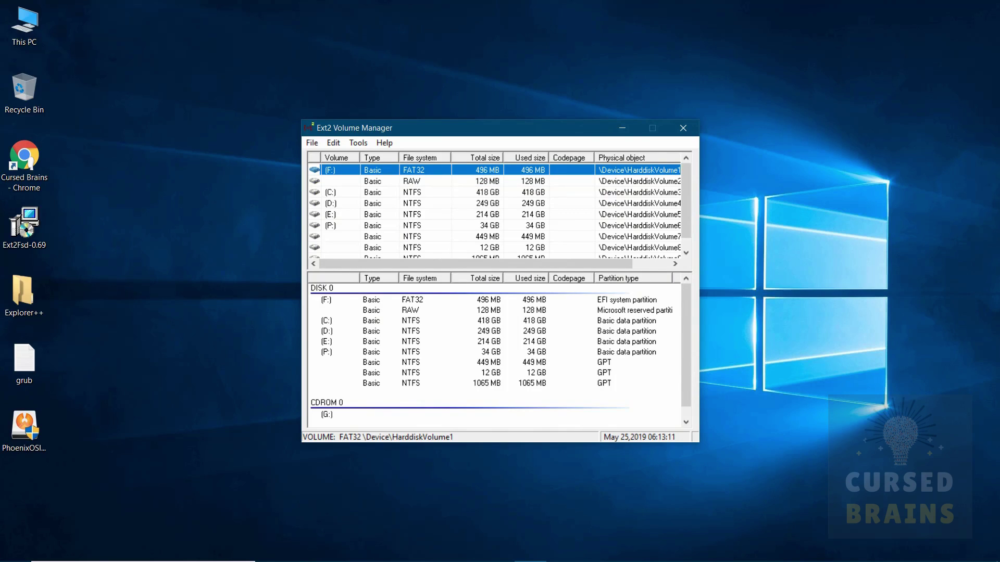
pyautogui.click(623, 129)
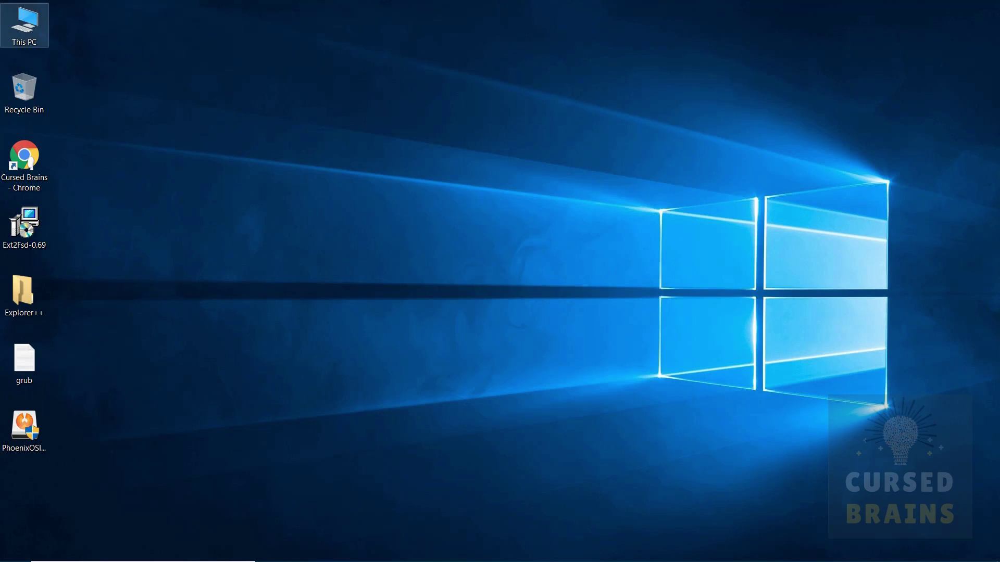
# Check This PC for the ESP (F:) drive, and close the window.
pyautogui.doubleClick(24, 26)
pyautogui.doubleClick(24, 25)
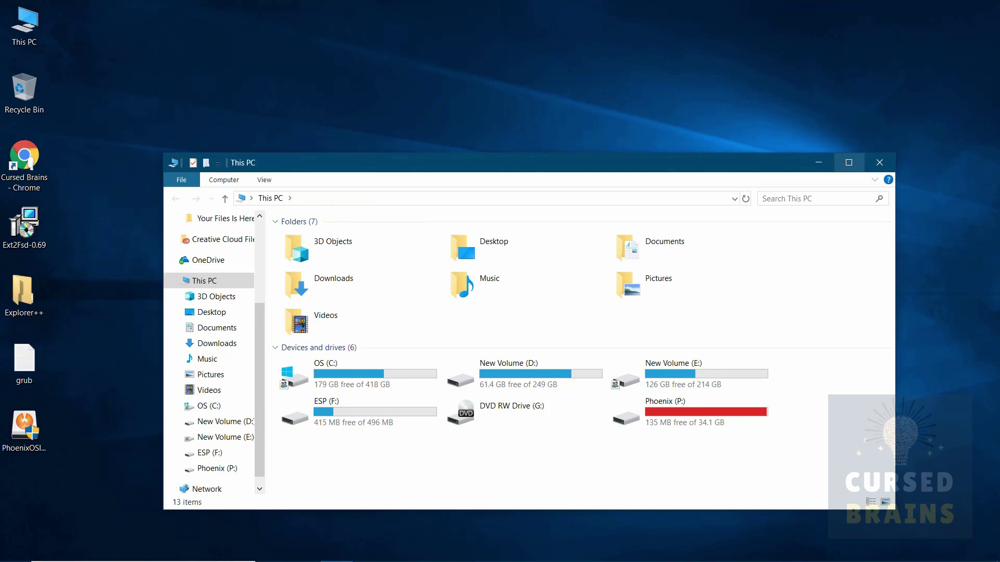
pyautogui.click(880, 162)
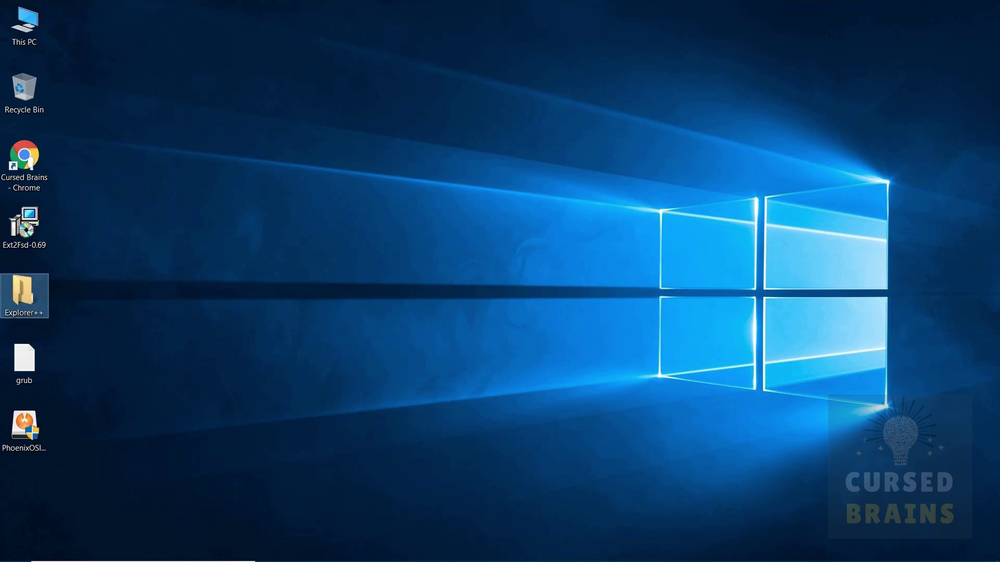
# Switch to Explorer++ and browse to the folder F:\boot\grub\x86_64-efi.
pyautogui.rightClick(8, 296)
pyautogui.click(53, 201)
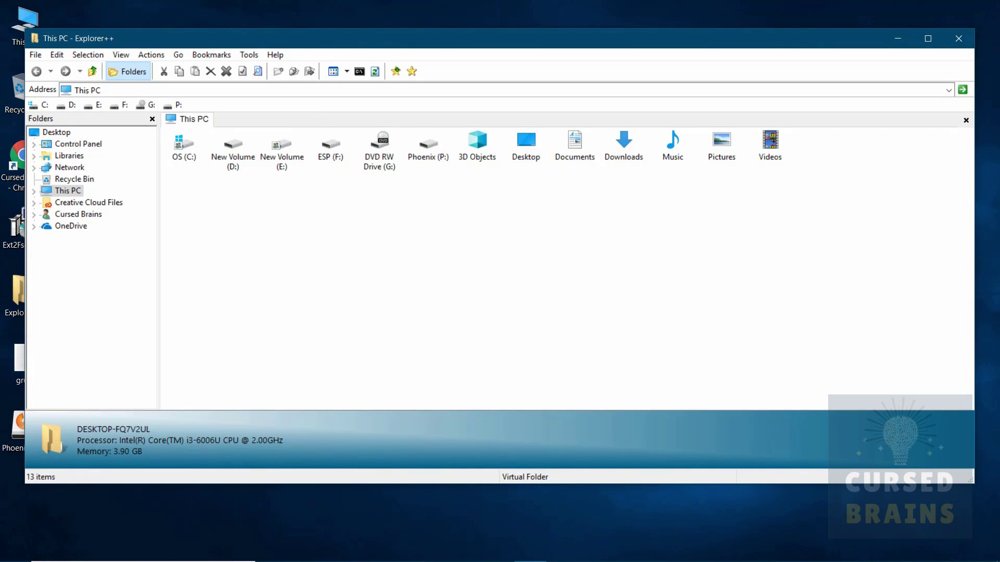
pyautogui.doubleClick(330, 145)
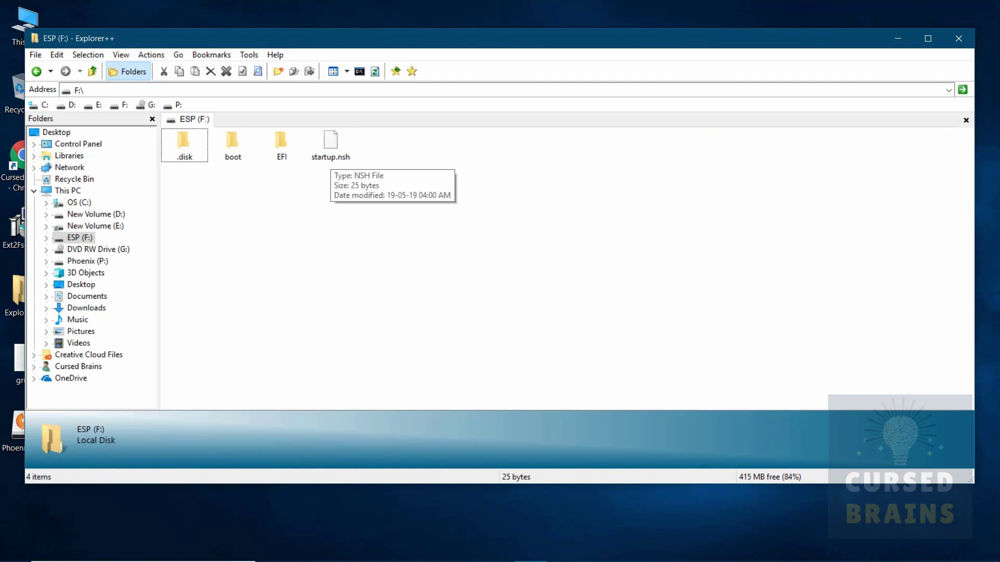
pyautogui.click(232, 146)
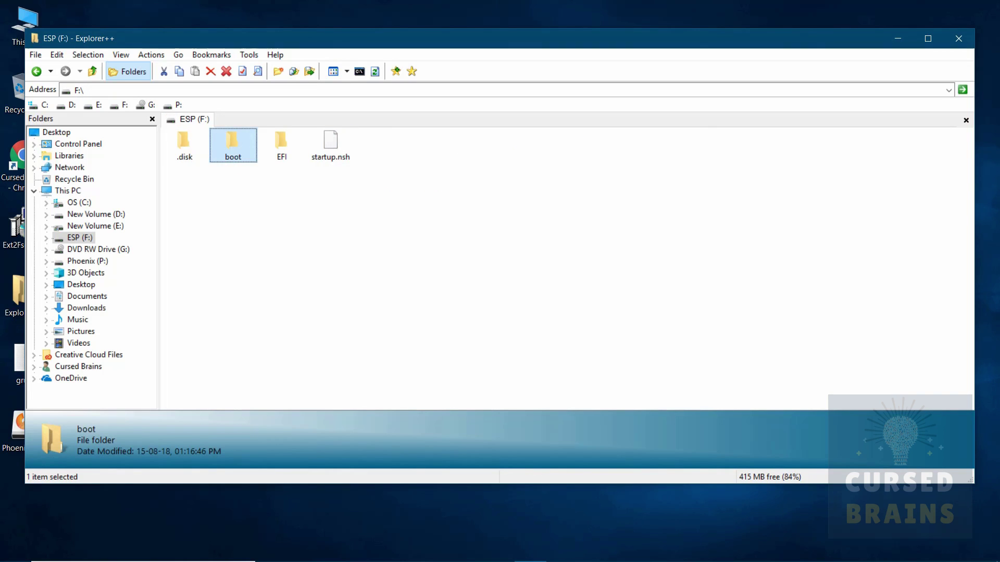
pyautogui.press('Return')
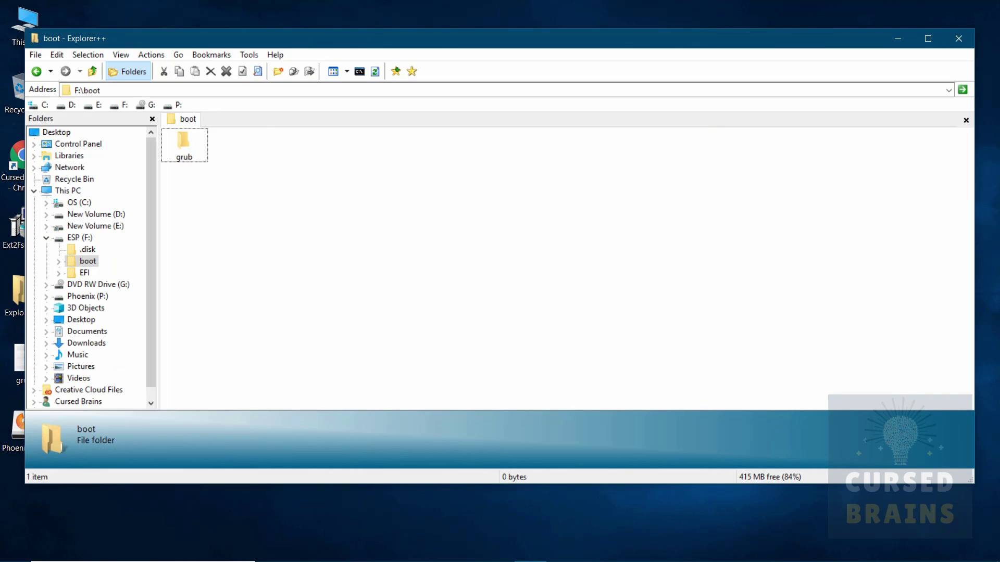
pyautogui.click(184, 143)
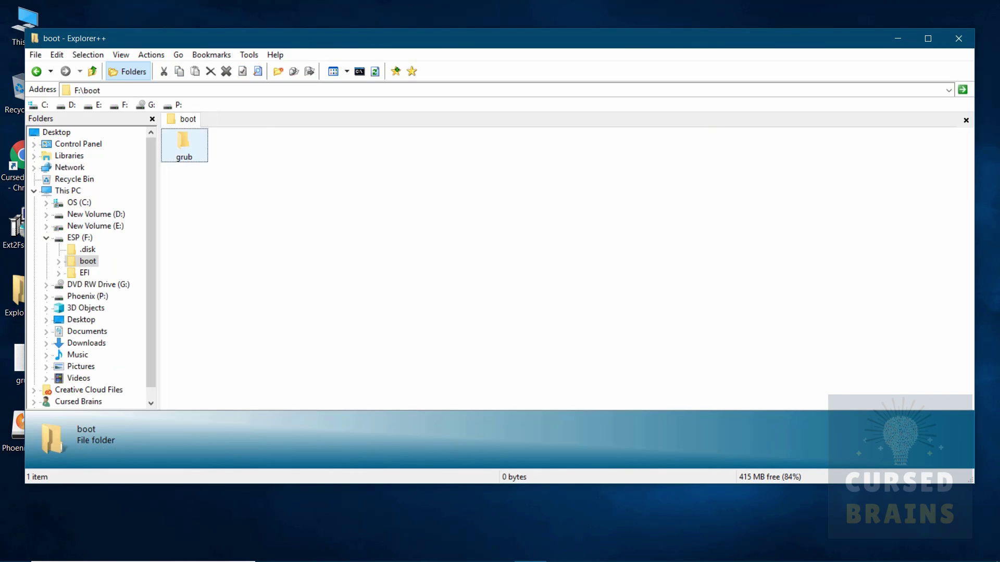
pyautogui.doubleClick(184, 143)
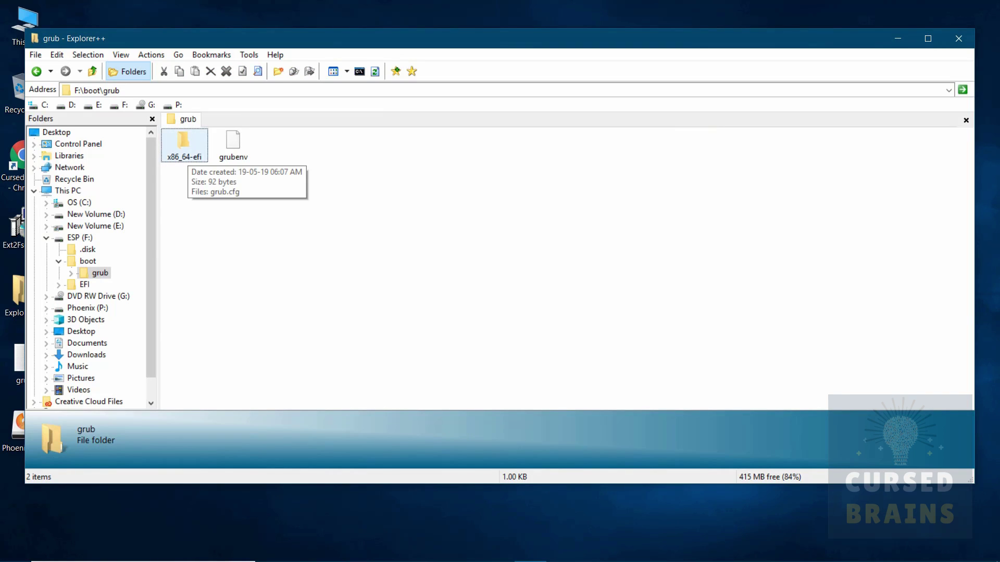
pyautogui.doubleClick(187, 150)
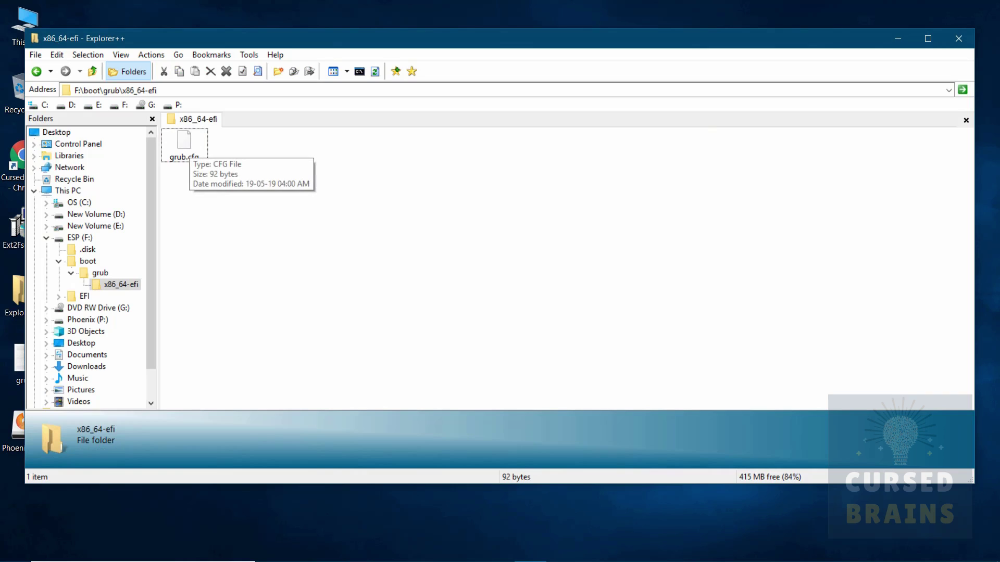
# Open grub.cfg in Notepad without making Notepad the permanent app for .cfg files.
pyautogui.click(185, 144)
pyautogui.rightClick(190, 146)
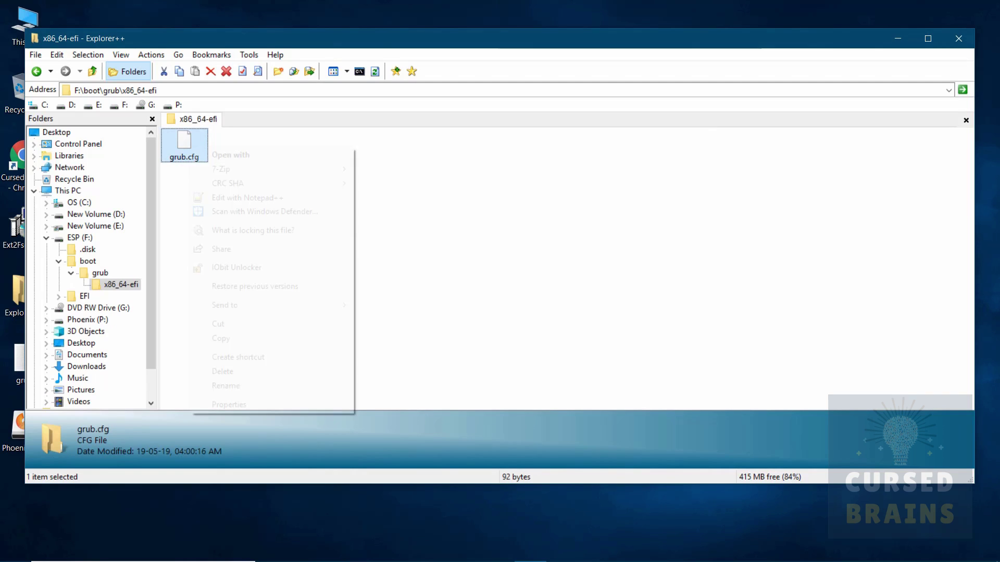
pyautogui.click(197, 155)
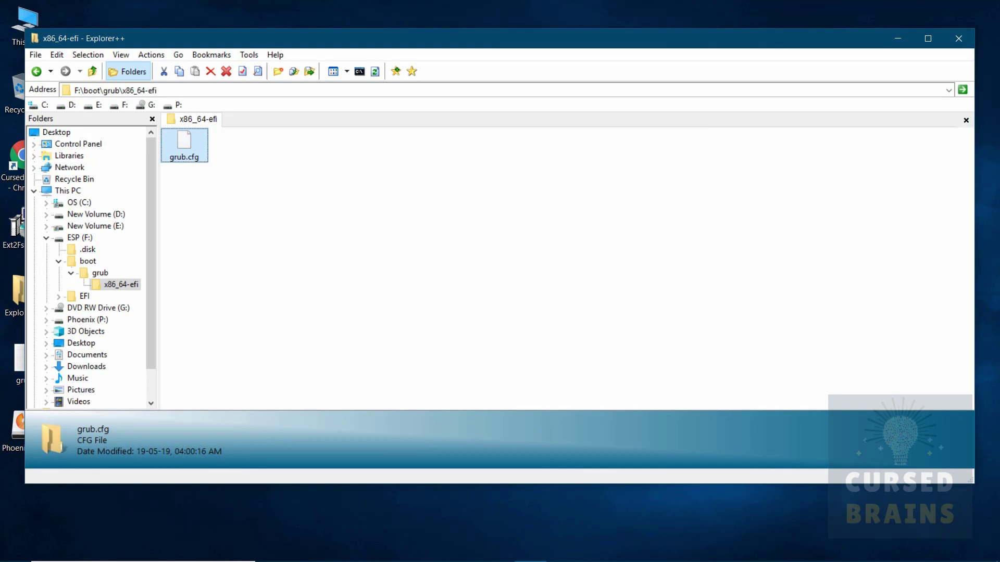
pyautogui.press('Return')
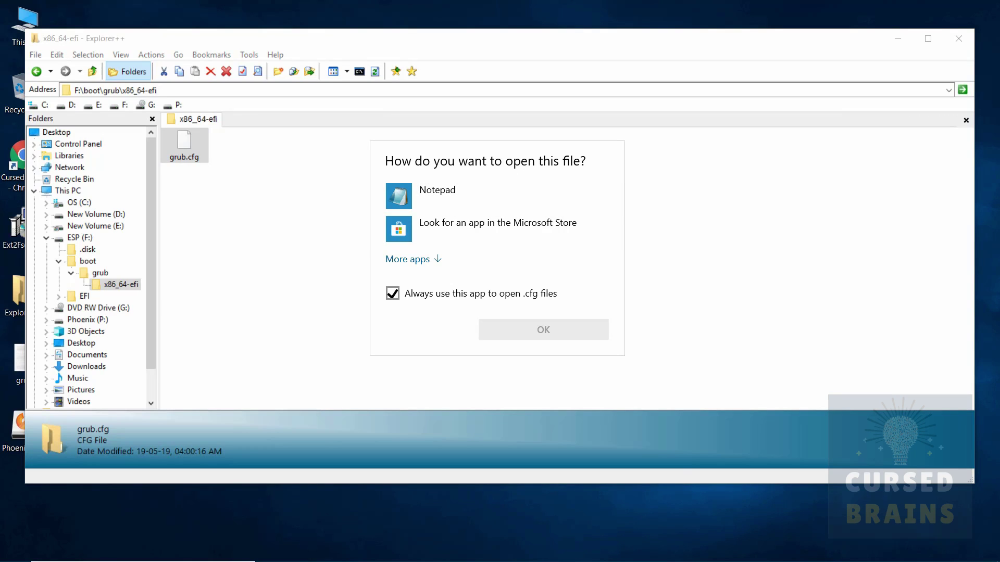
pyautogui.click(392, 294)
pyautogui.doubleClick(469, 197)
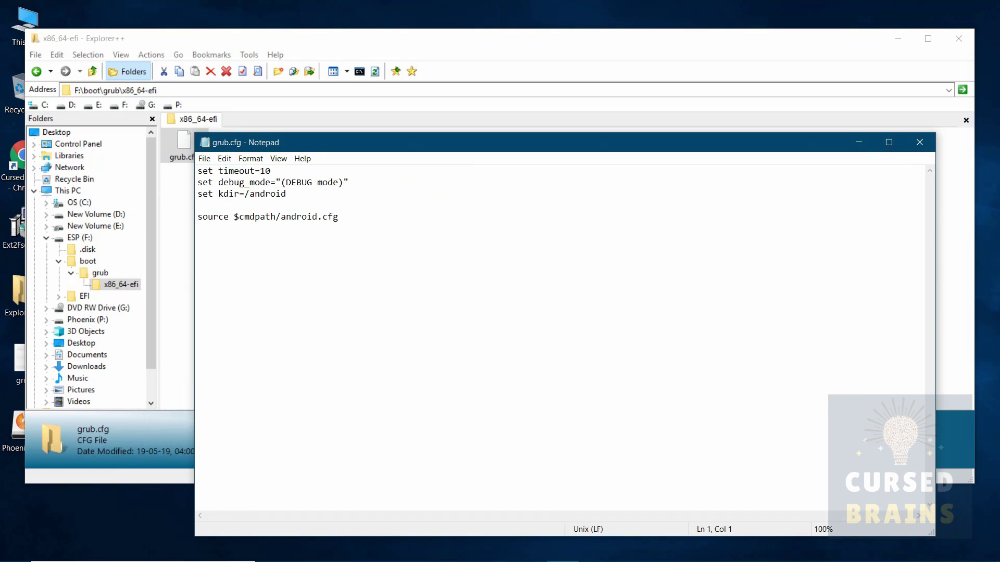
# Copy the full text of the desktop grub file, close that file, and paste the text below the last line of grub.cfg.
pyautogui.doubleClick(16, 363)
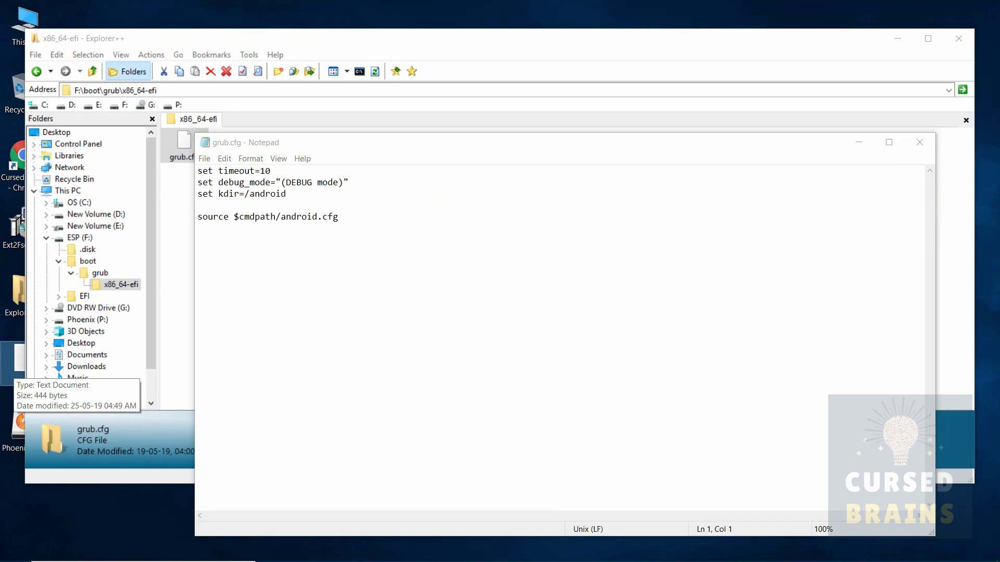
pyautogui.click(898, 39)
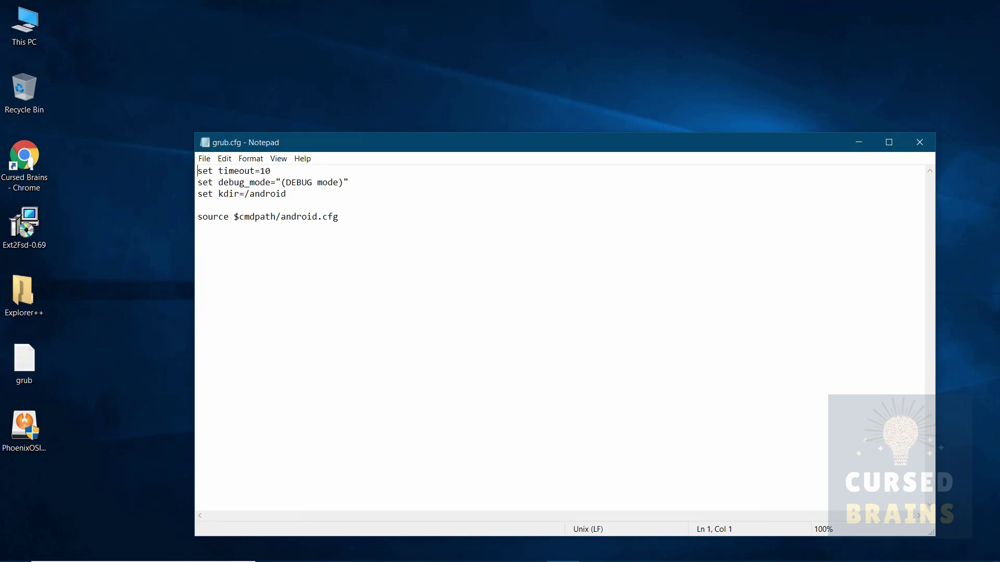
pyautogui.click(24, 363)
pyautogui.doubleClick(24, 364)
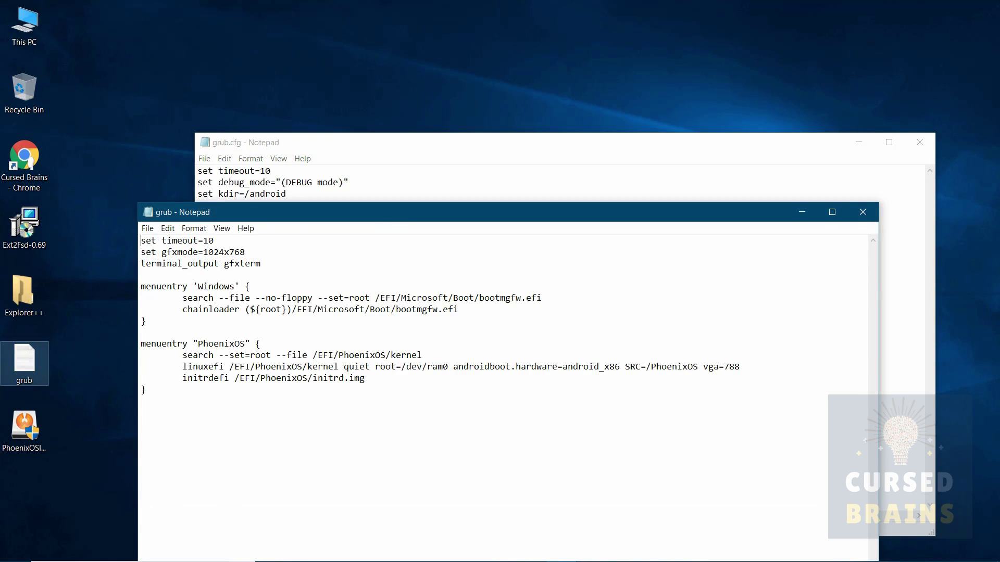
pyautogui.moveTo(147, 390); pyautogui.dragTo(141, 389)
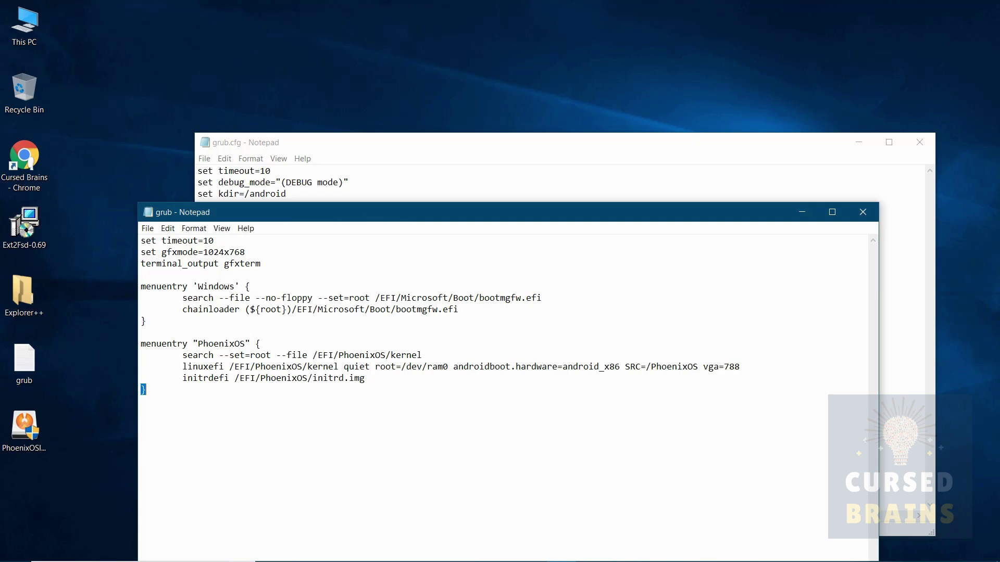
pyautogui.hotkey('shift', 'Up')
pyautogui.hotkey('shift', 'Up')
pyautogui.hotkey('shift', 'Up')
pyautogui.hotkey('shift', 'Up')
pyautogui.hotkey('shift', 'Up')
pyautogui.hotkey('shift', 'Up')
pyautogui.hotkey('shift', 'Up')
pyautogui.hotkey('shift', 'Up')
pyautogui.hotkey('shift', 'Up')
pyautogui.hotkey('shift', 'Up')
pyautogui.hotkey('shift', 'Up')
pyautogui.hotkey('shift', 'Up')
pyautogui.hotkey('shift', 'Up')
pyautogui.hotkey('ctrl', 'c')
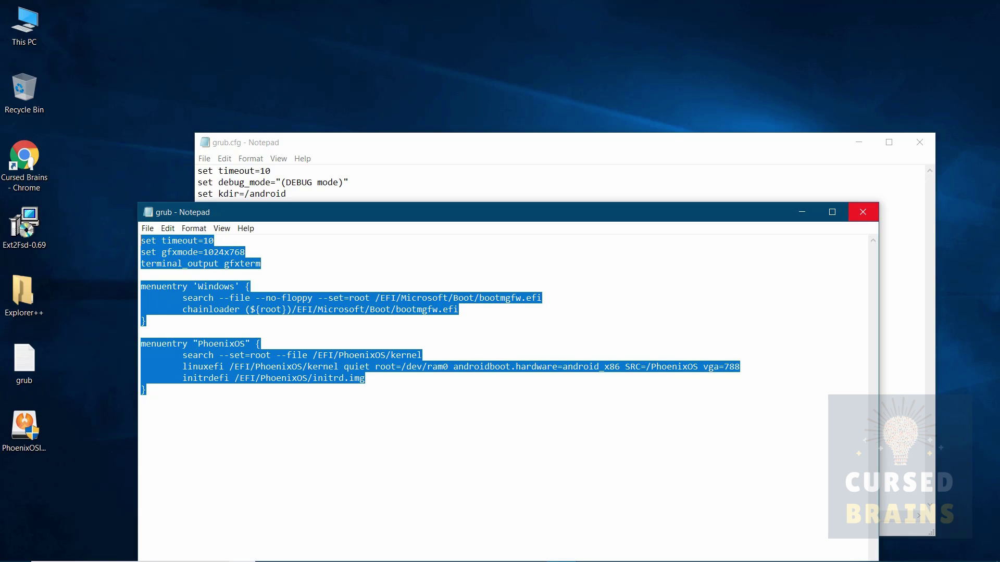
pyautogui.click(863, 212)
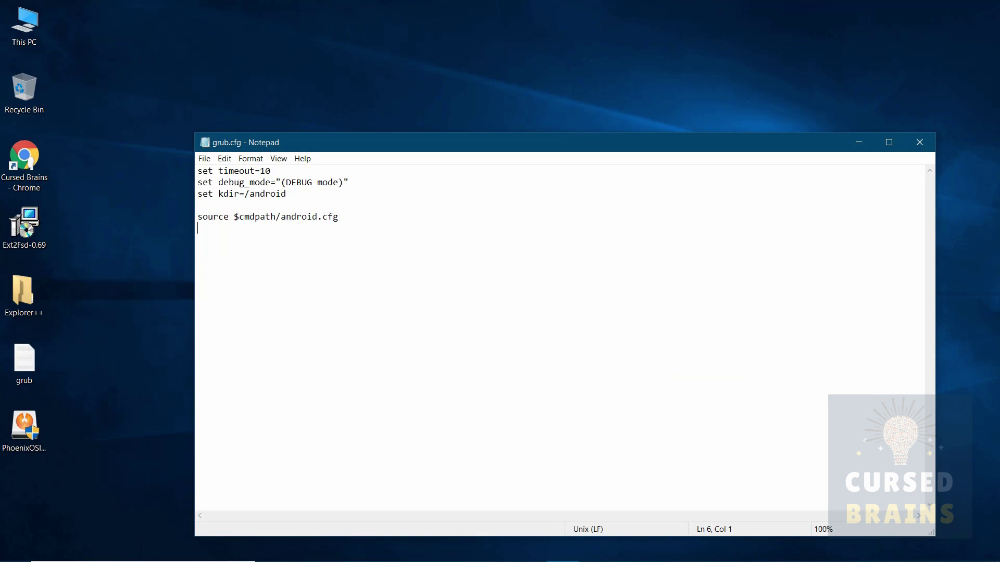
pyautogui.hotkey('ctrl', 'v')
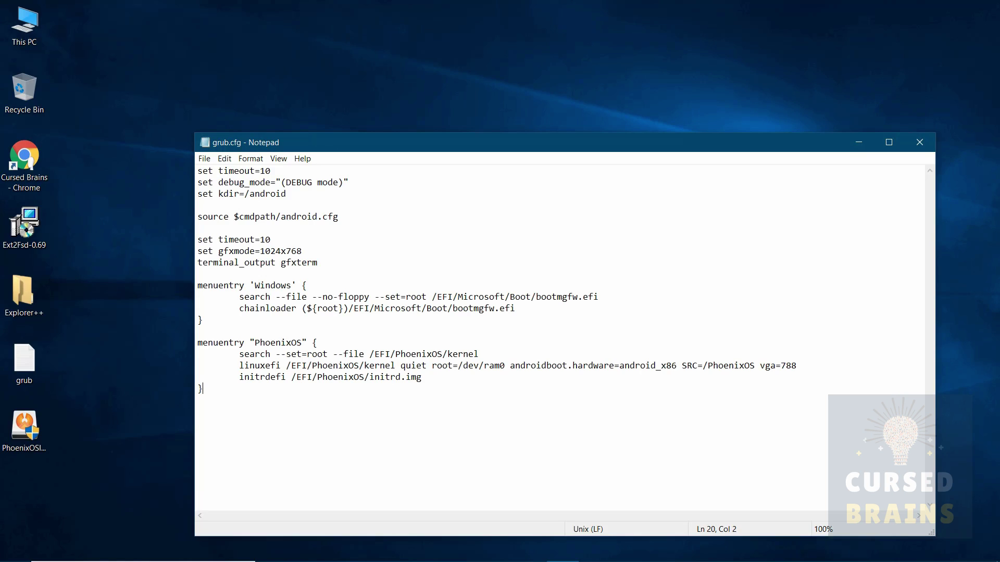
# Save the edited grub.cfg and close the file.
pyautogui.click(204, 158)
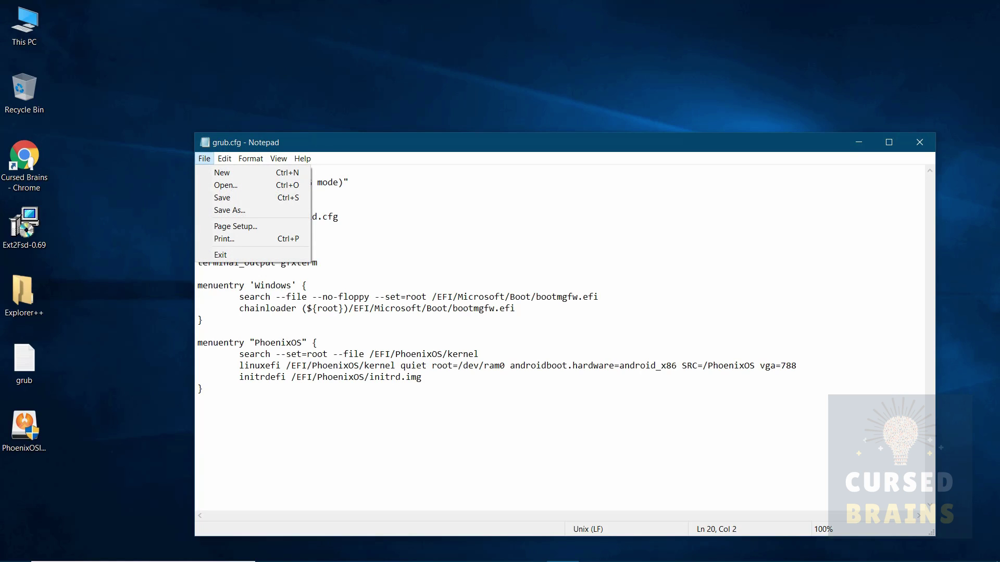
pyautogui.press('Return')
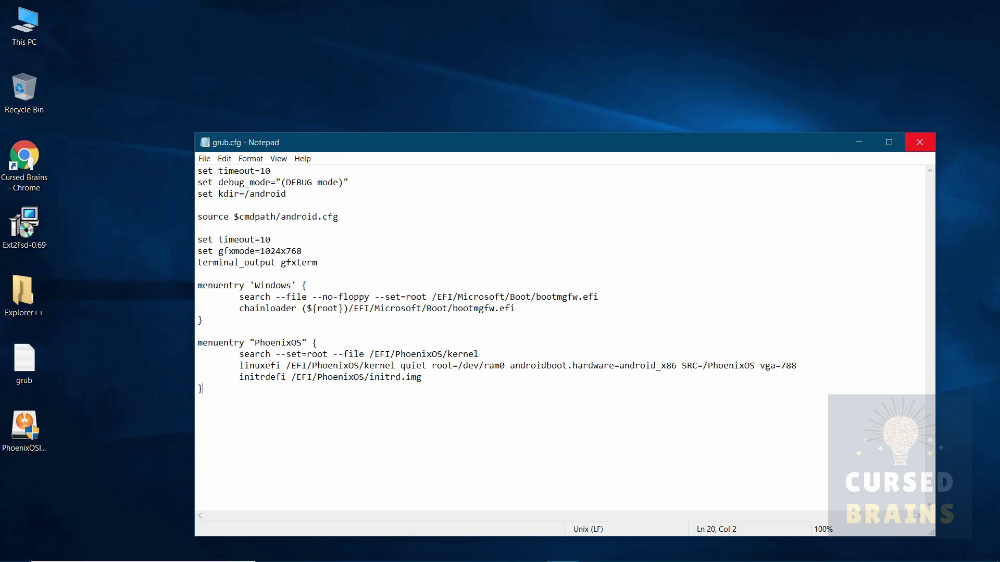
pyautogui.click(919, 142)
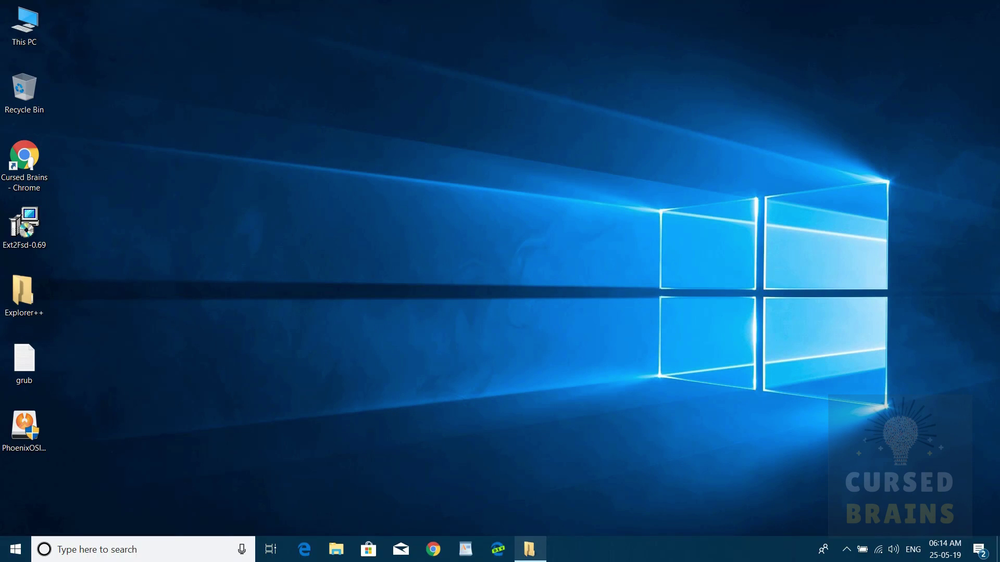
# Switch to Explorer++, collapse the ESP (F:) and This PC folder trees, and close the window.
pyautogui.click(529, 550)
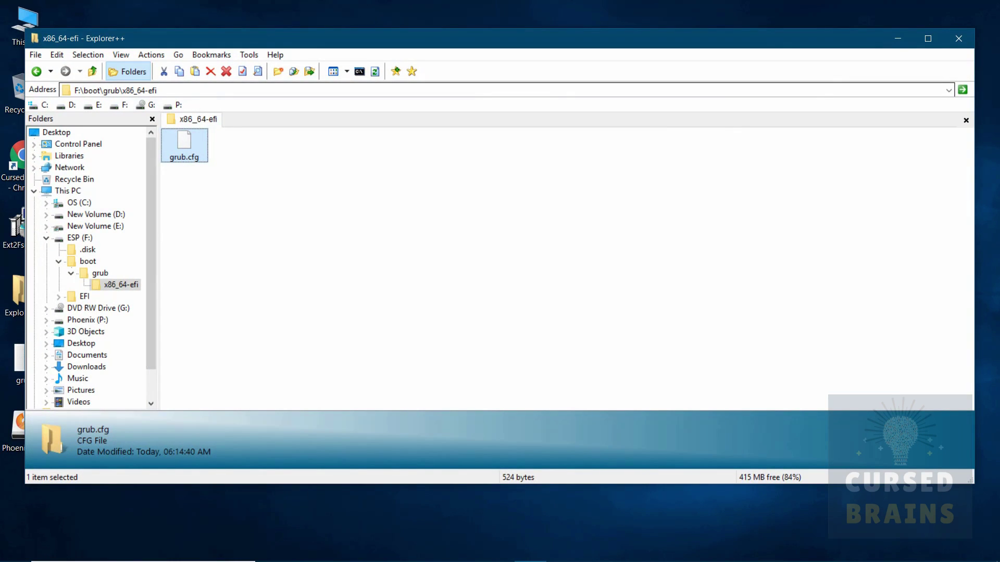
pyautogui.click(80, 238)
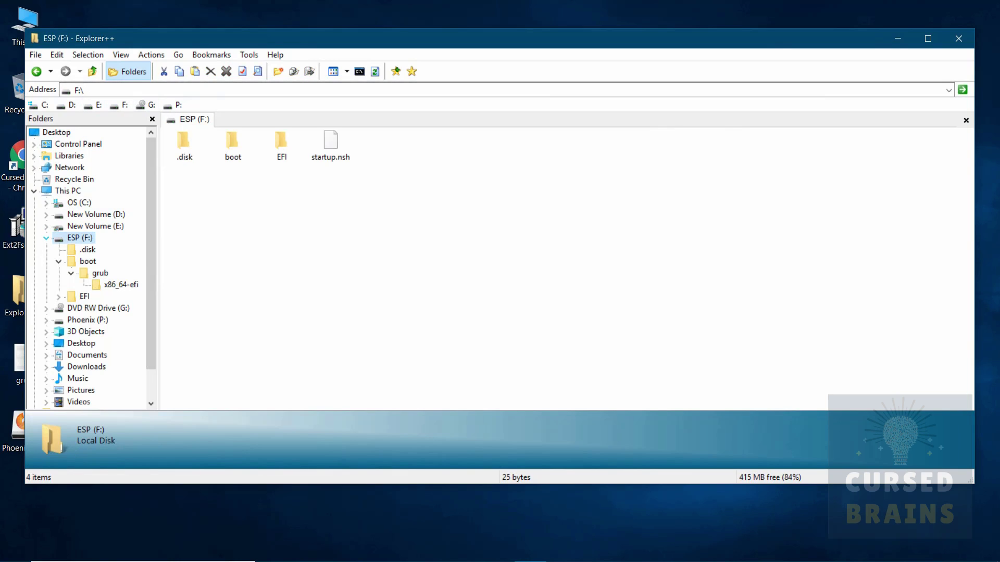
pyautogui.click(46, 239)
pyautogui.press('Left')
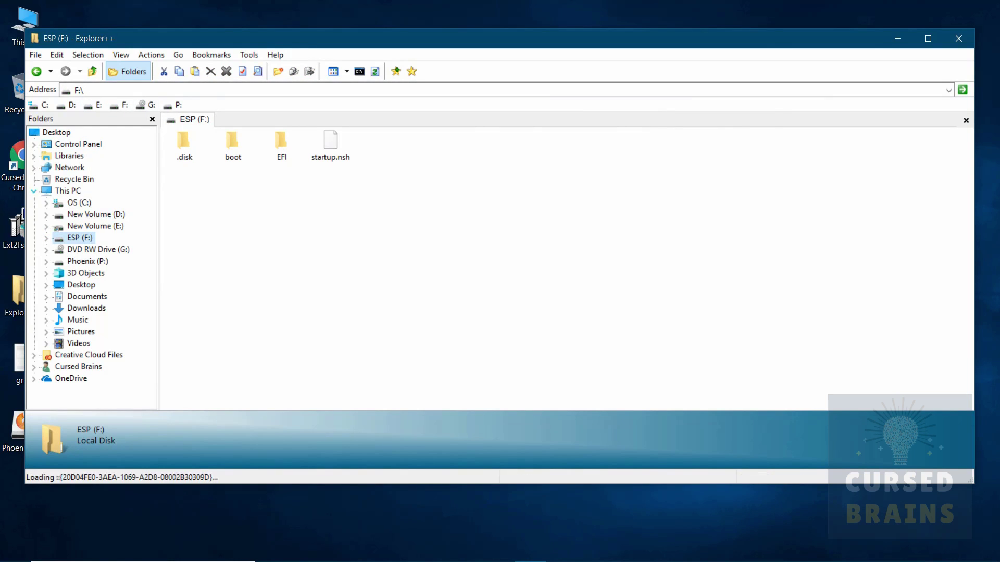
pyautogui.press('Left')
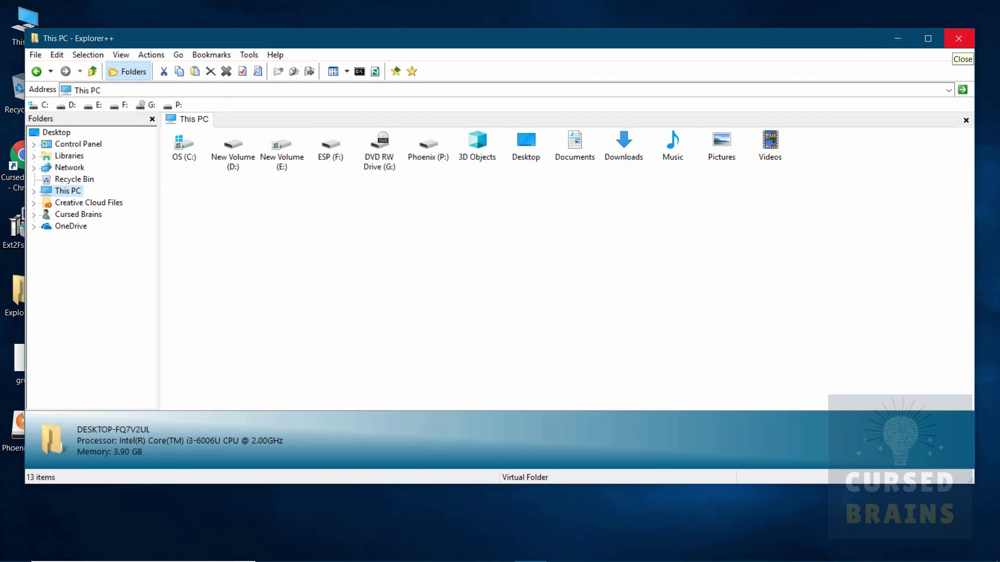
pyautogui.click(958, 39)
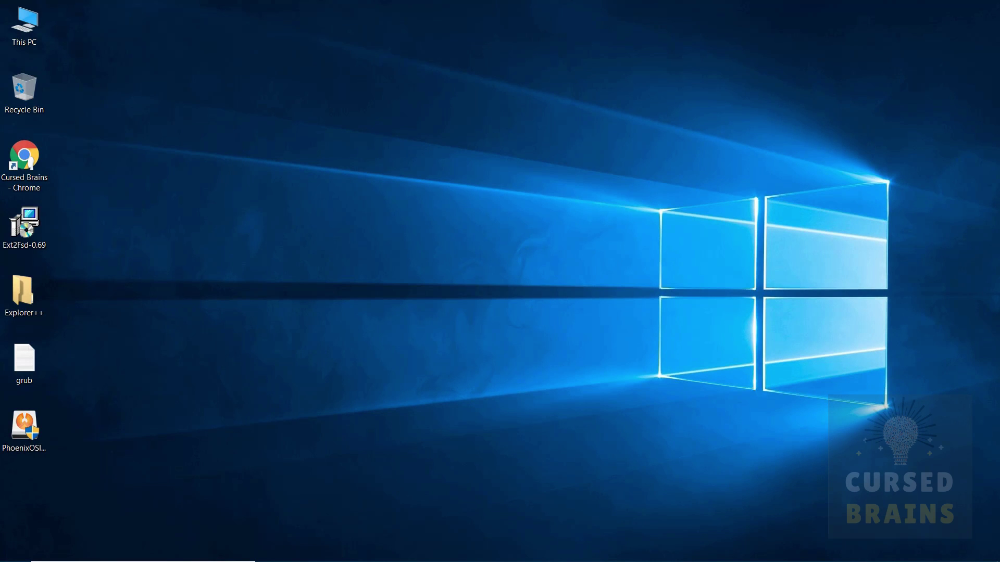
# Remove drive letter F: from the FAT32 EFI system partition in Ext2 Volume Manager, and check the drive list in This PC.
pyautogui.click(846, 549)
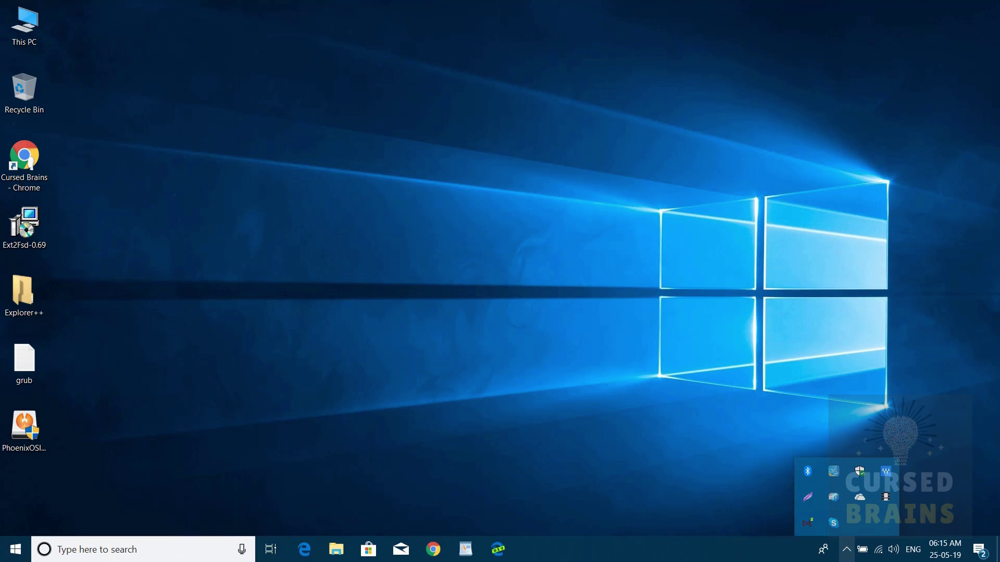
pyautogui.doubleClick(807, 522)
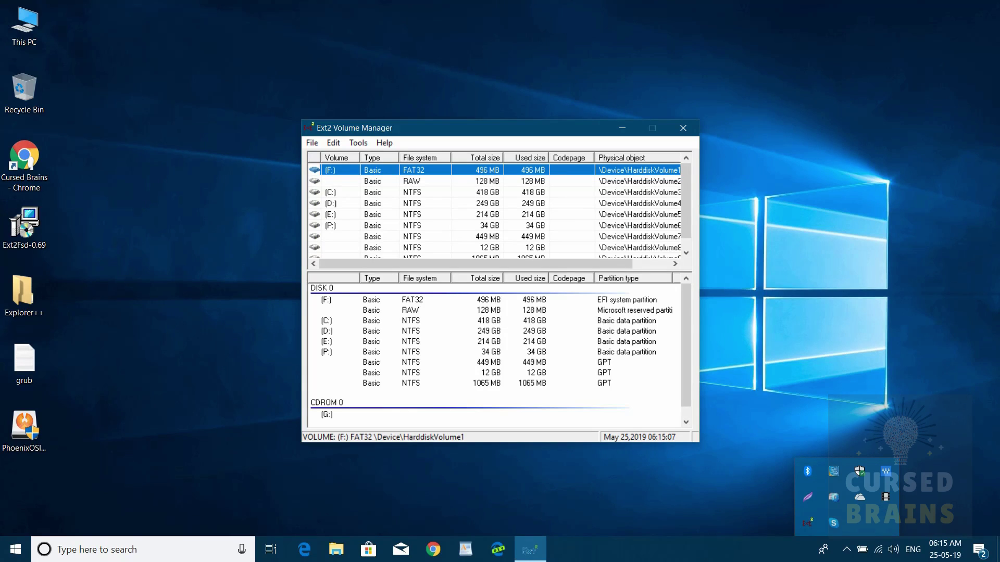
pyautogui.rightClick(392, 170)
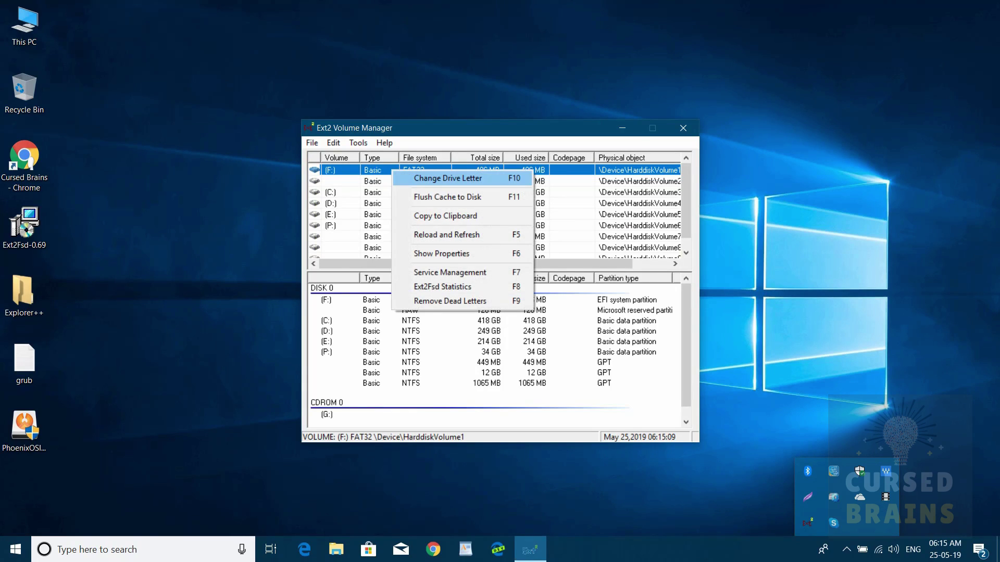
pyautogui.click(428, 178)
pyautogui.click(566, 298)
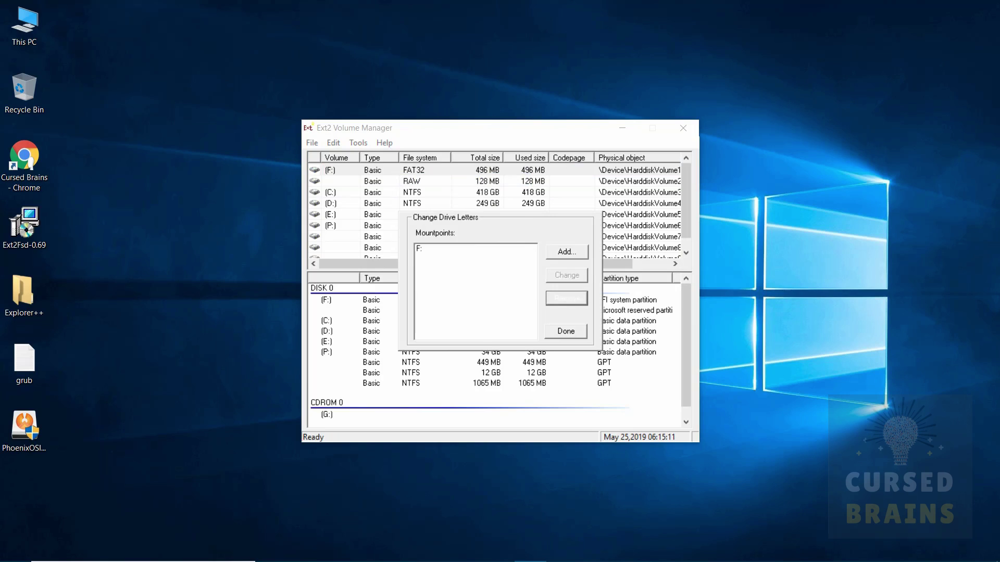
pyautogui.click(566, 331)
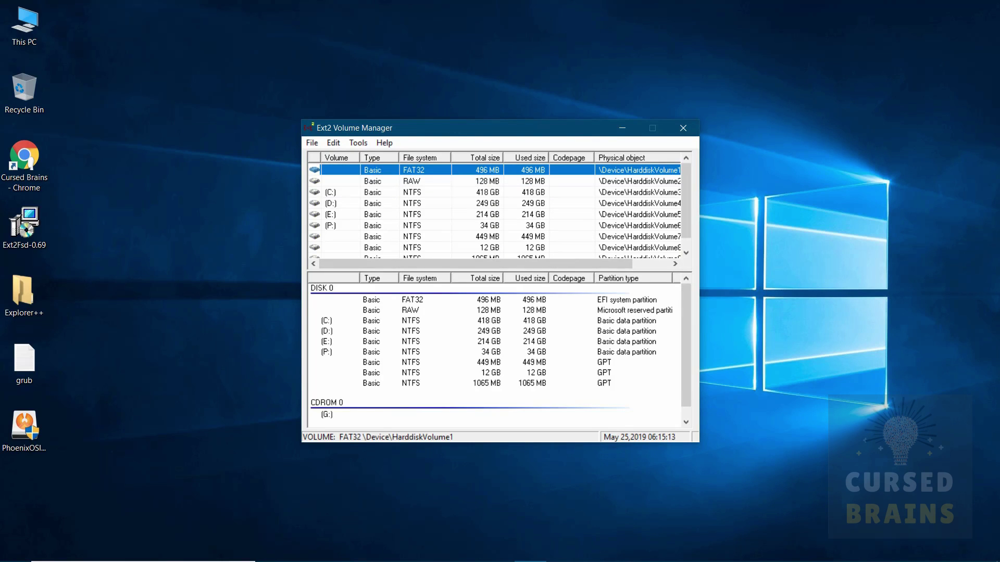
pyautogui.click(683, 128)
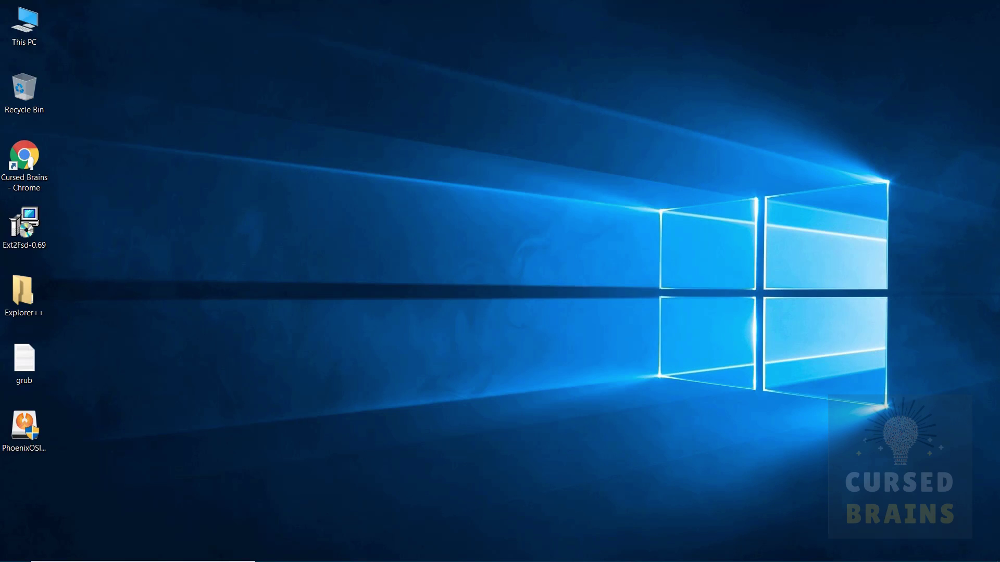
pyautogui.doubleClick(23, 26)
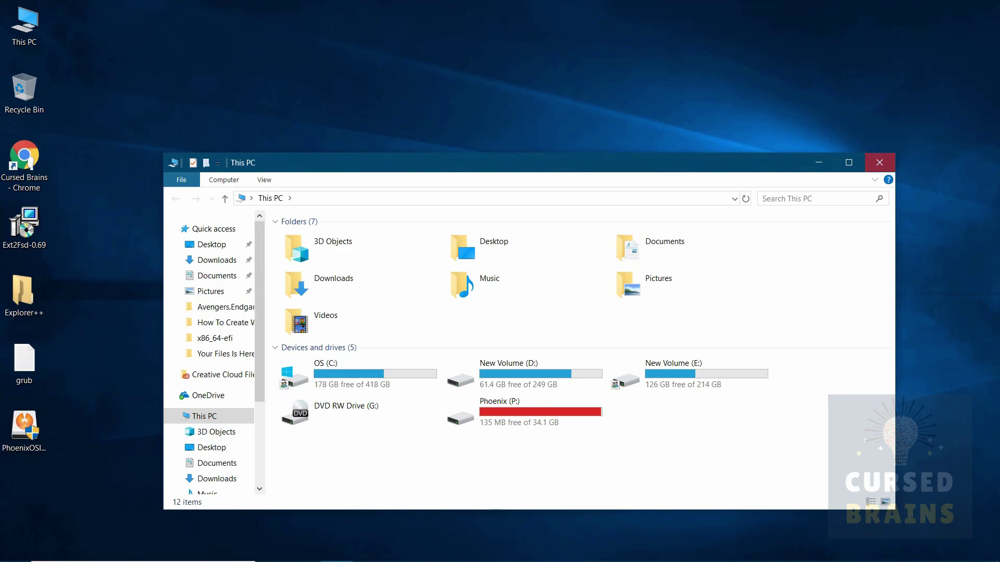
pyautogui.click(879, 163)
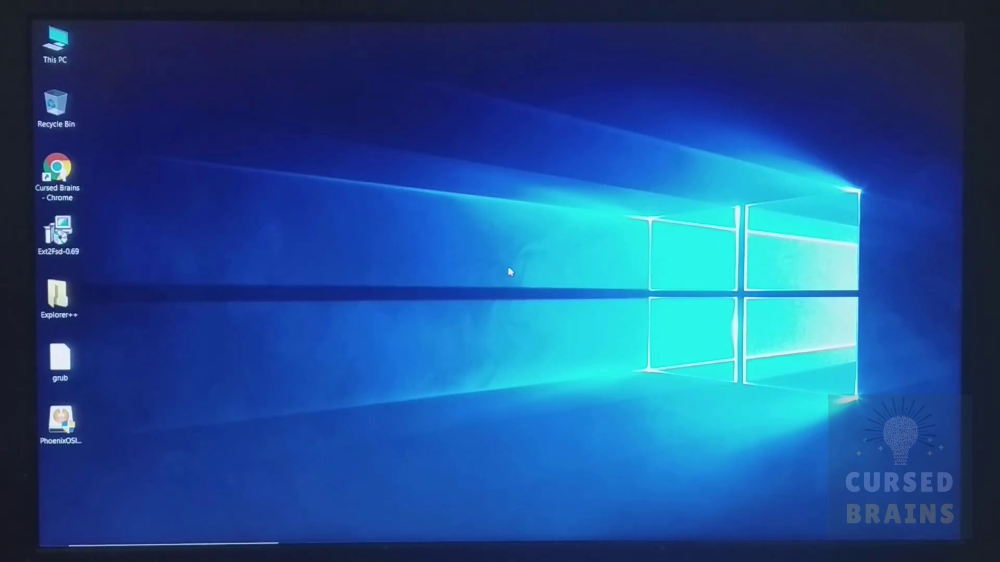
# Restart the computer to reach the GRUB boot menu.
pyautogui.click(53, 534)
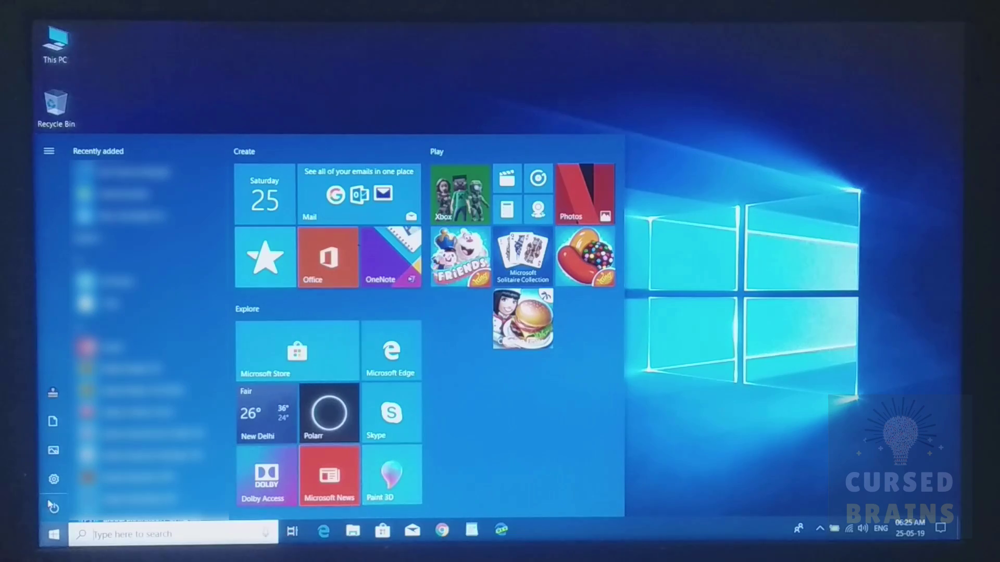
pyautogui.click(53, 508)
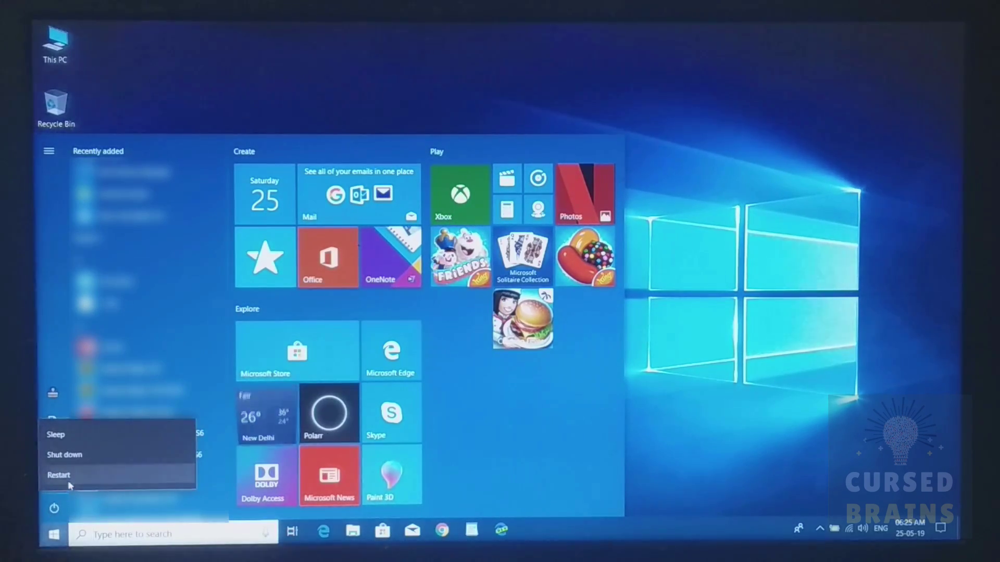
pyautogui.click(59, 483)
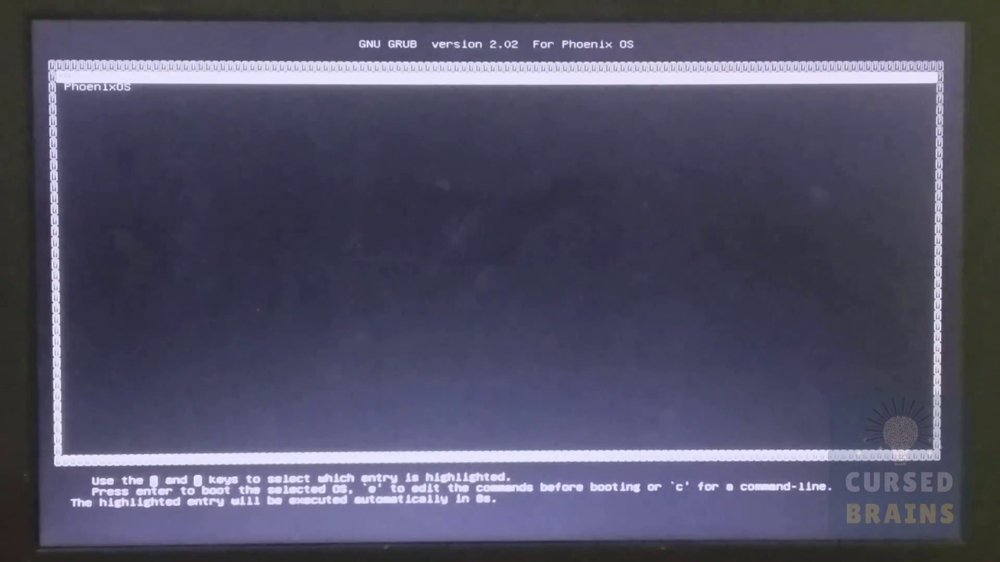
# Check the Windows and PhoenixOS entries in the GRUB boot menu, leaving PhoenixOS selected.
pyautogui.press('Down')
pyautogui.press('Up')
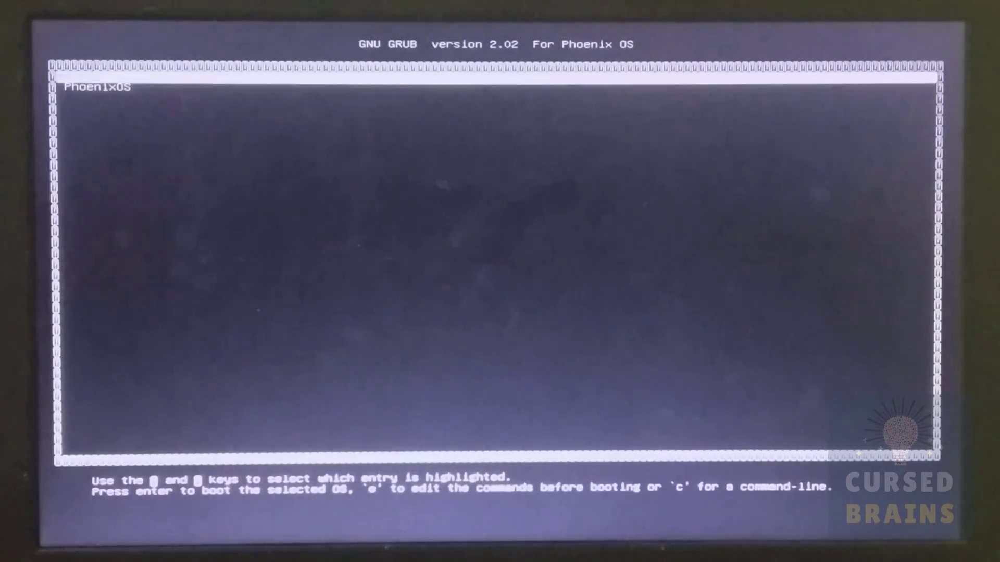
pyautogui.press('Down')
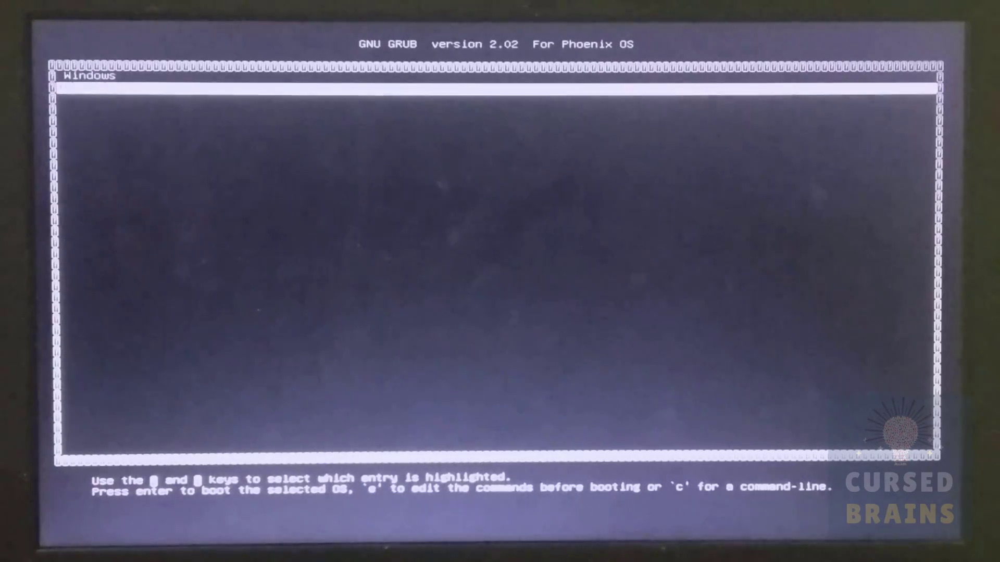
pyautogui.press('Up')
pyautogui.press('Down')
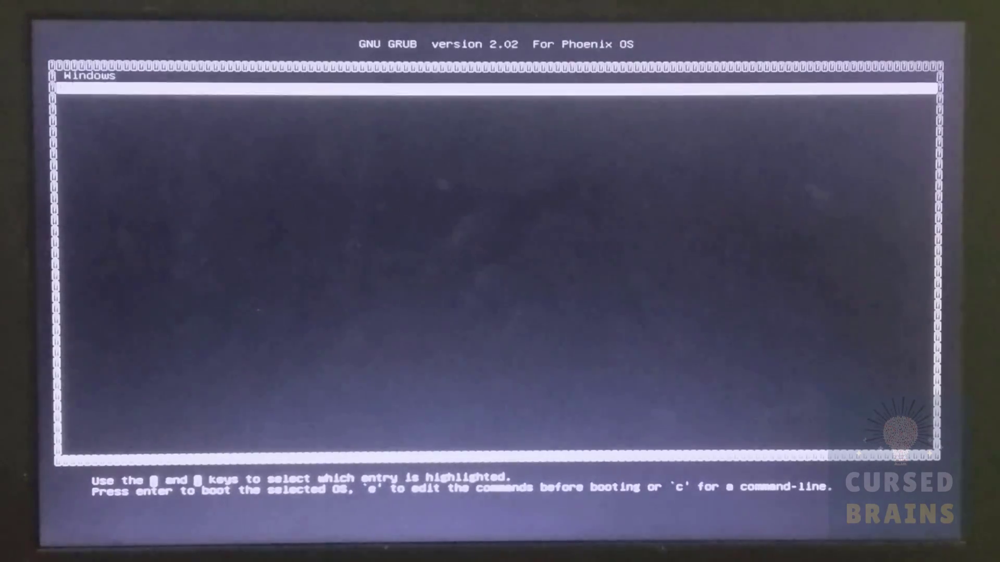